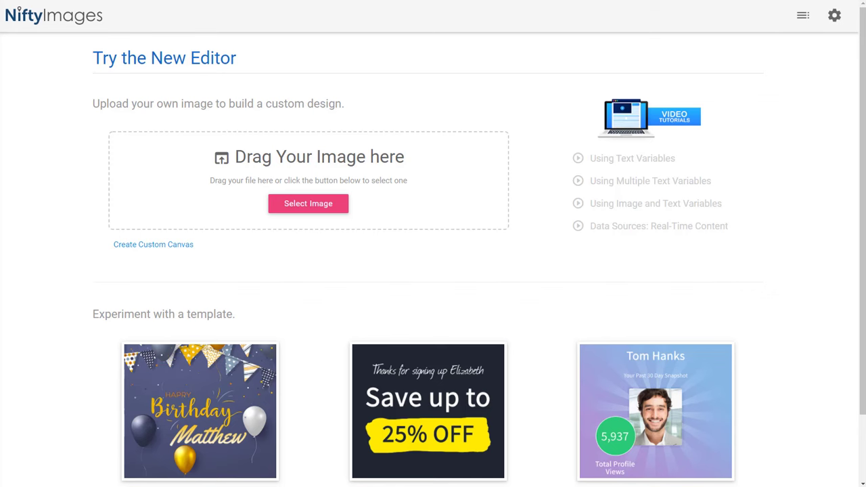
Upload the black bracket frame image with the yellow bar to create a new design canvas.
left_click_drag(843, 226, 438, 203)
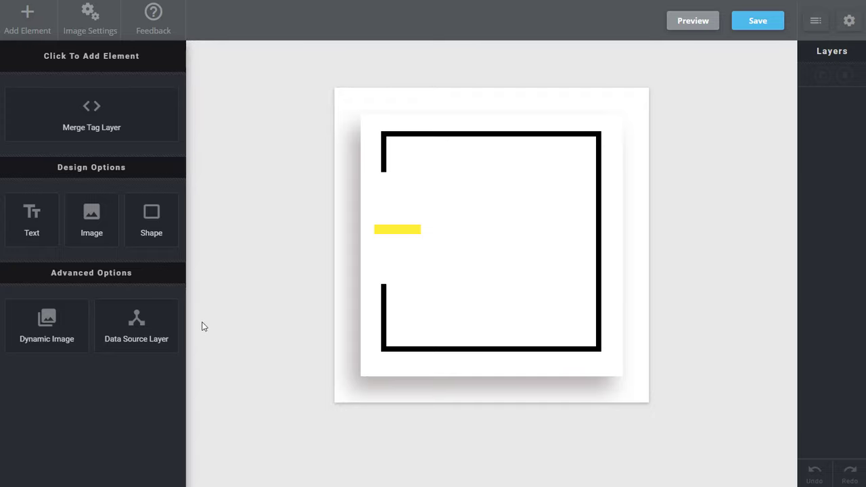
Add the ABShoes ShoeImage field, shrink the sneaker and place it at the frame's lower right.
left_click(166, 325)
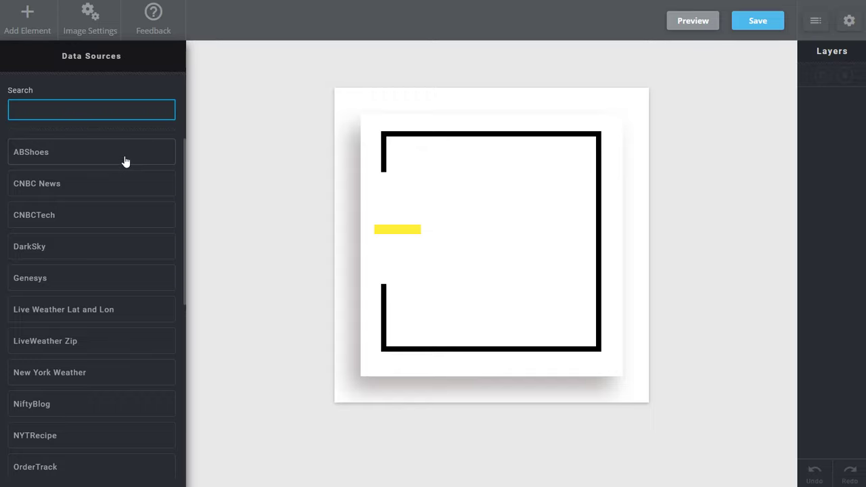
left_click(91, 158)
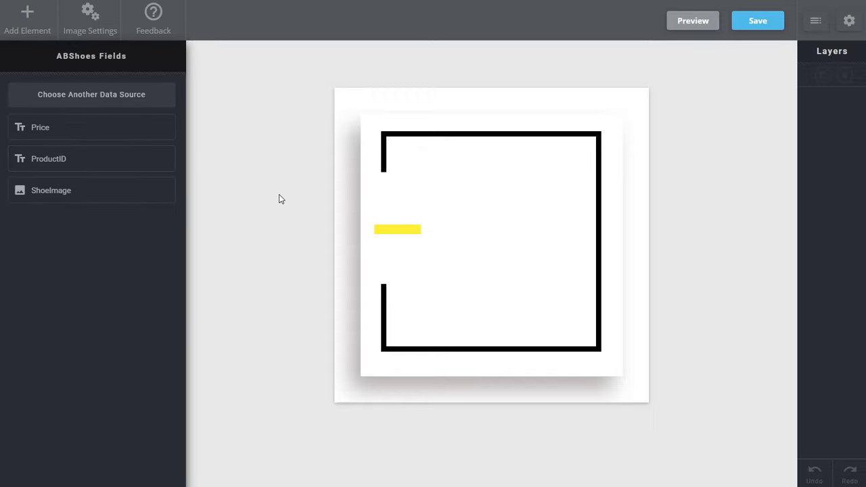
left_click(104, 191)
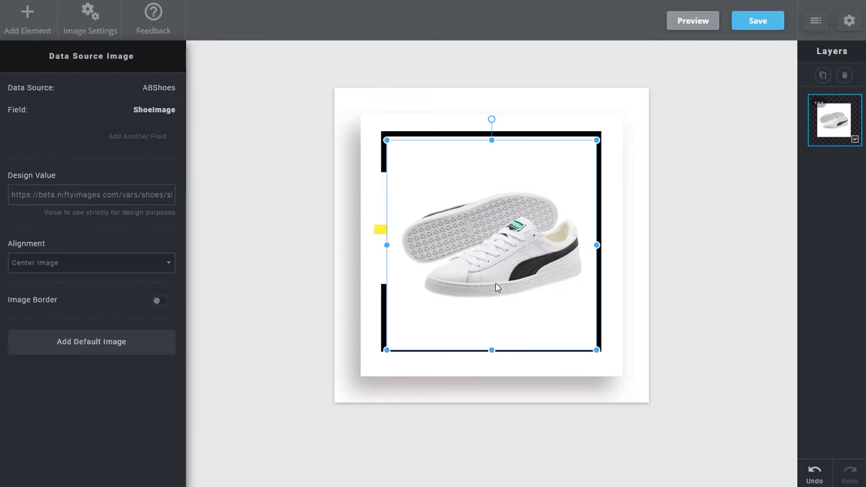
left_click_drag(387, 141, 433, 183)
left_click_drag(490, 237, 514, 256)
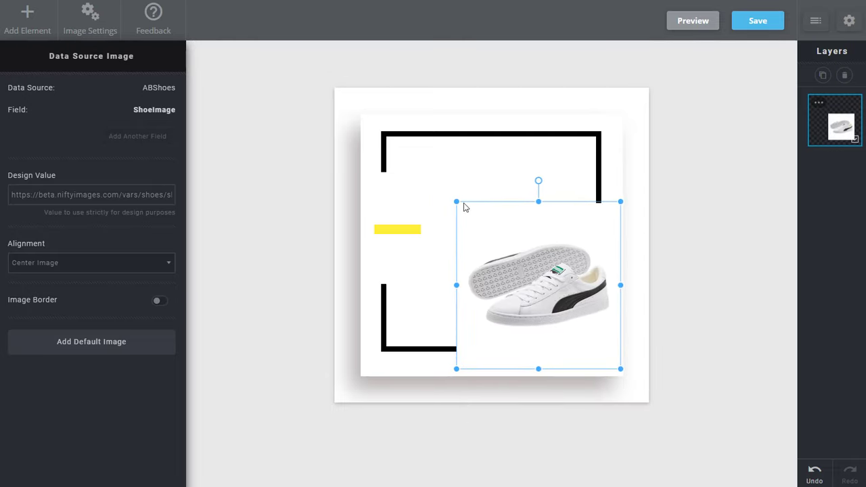
Add the ABShoes Price field as text and size its box under the yellow bar.
left_click(296, 176)
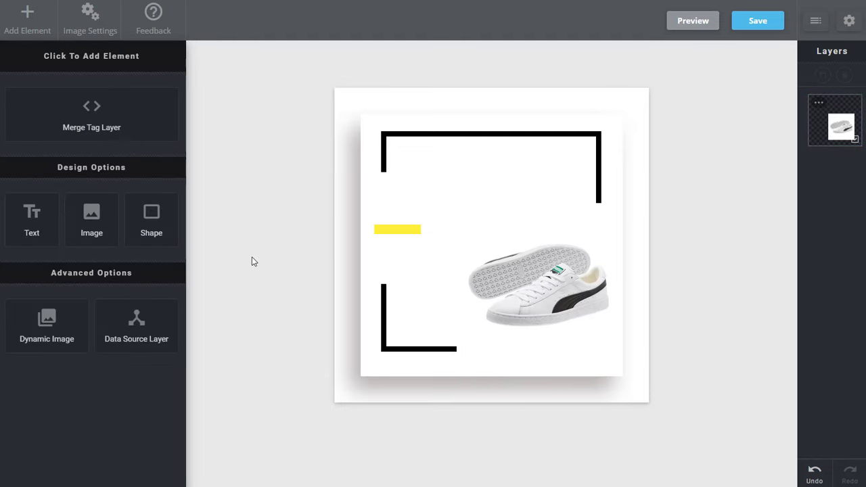
left_click(155, 323)
left_click(103, 133)
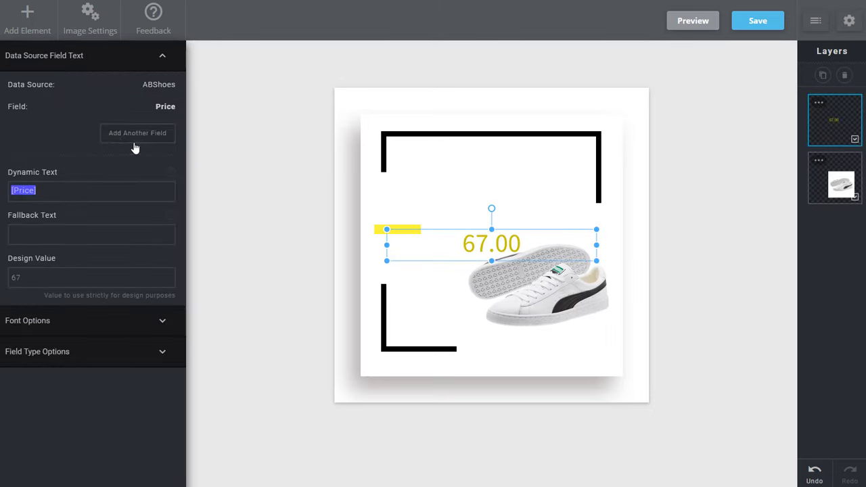
left_click_drag(488, 256, 475, 266)
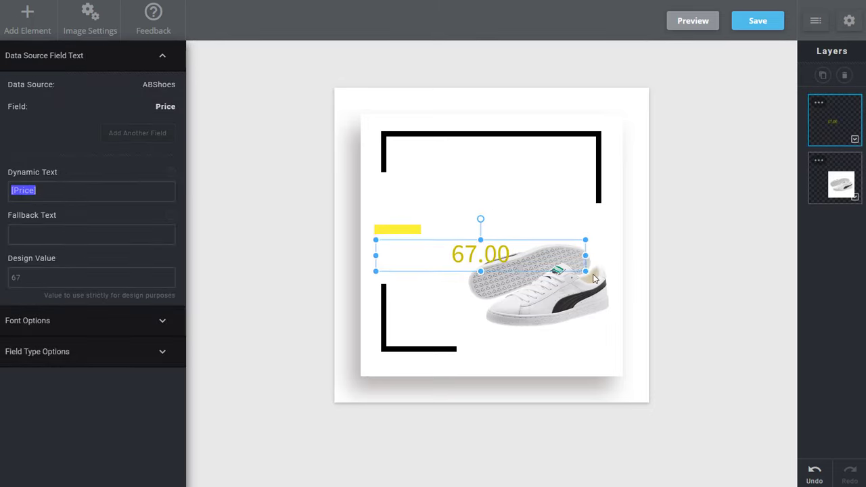
left_click_drag(586, 271, 467, 284)
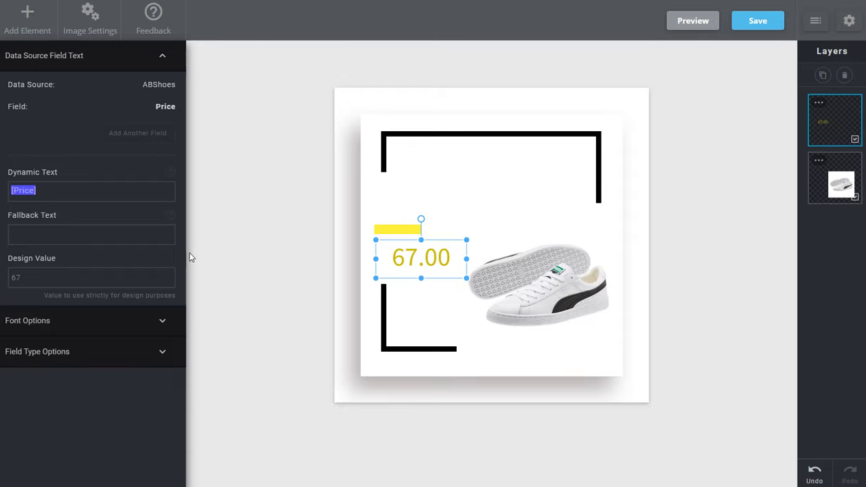
left_click(15, 192)
Prefix the price with $ and make it dark grey, aligned top left.
type("$")
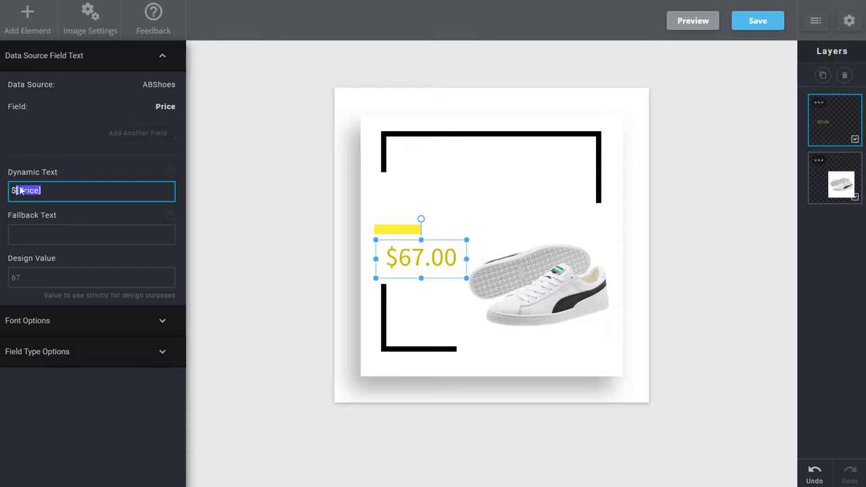
left_click(82, 320)
left_click(163, 197)
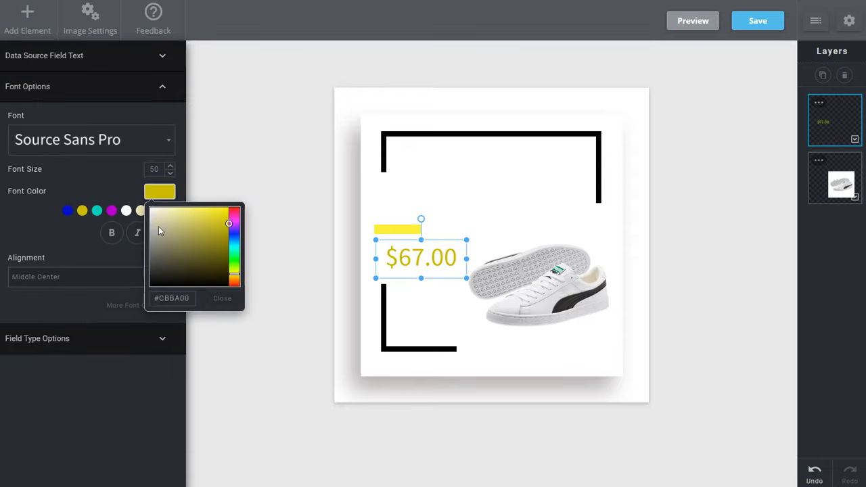
left_click_drag(160, 230, 130, 271)
left_click(129, 271)
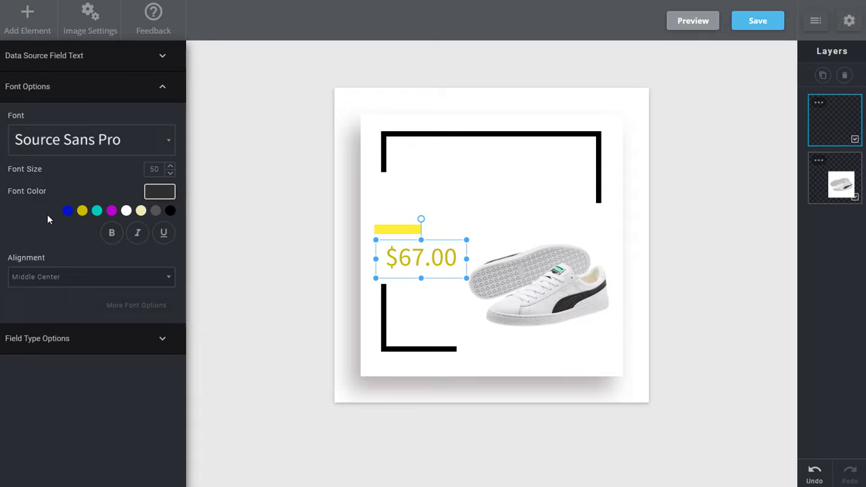
left_click(56, 276)
left_click(53, 295)
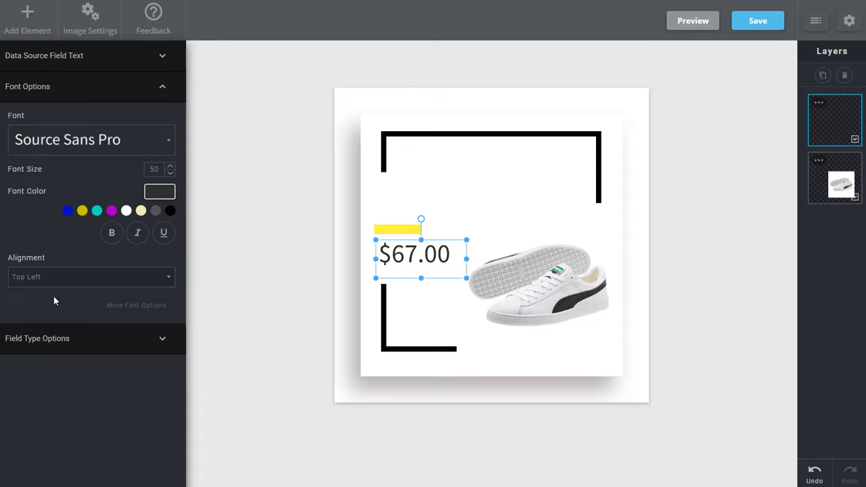
Set the price font to Gotham Book.
left_click(81, 141)
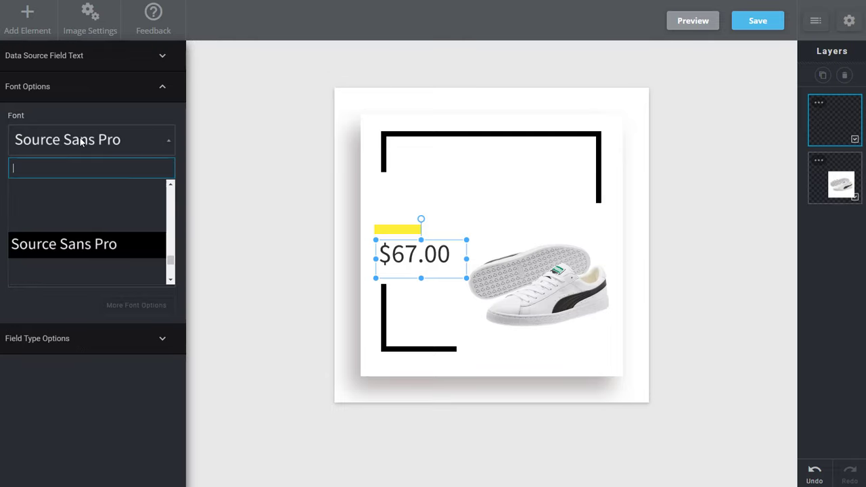
type("gpt")
key("BackSpace")
key("BackSpace")
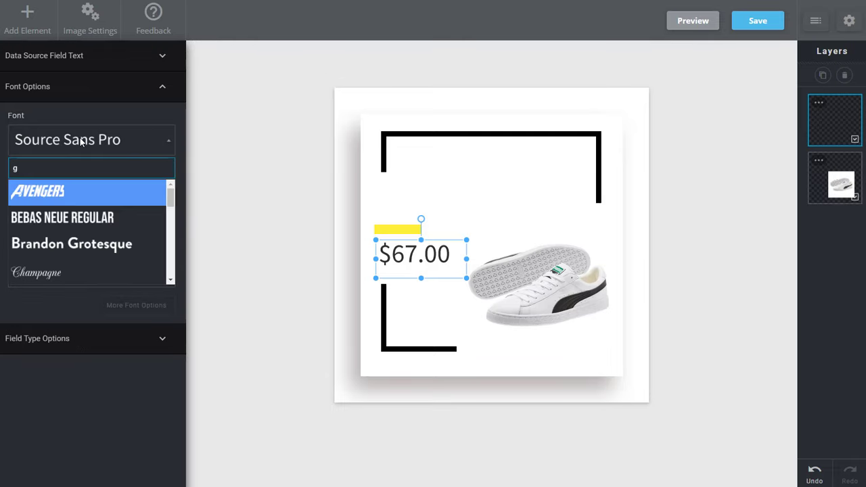
type("oth")
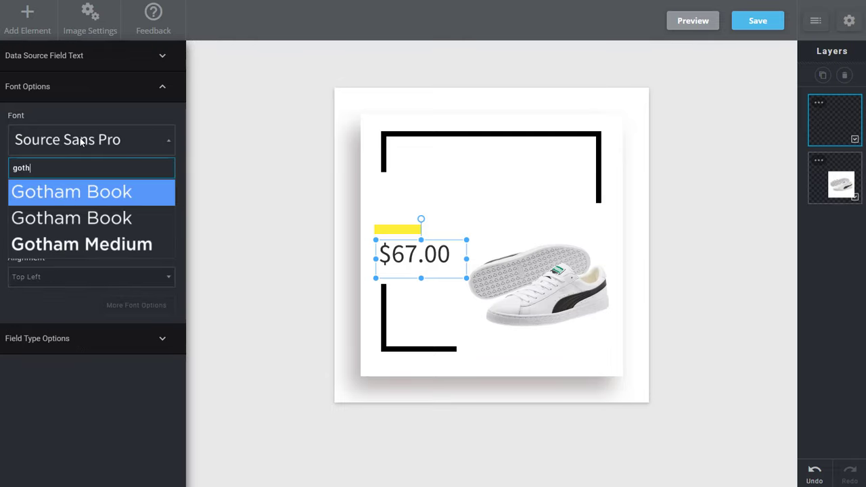
key("Return")
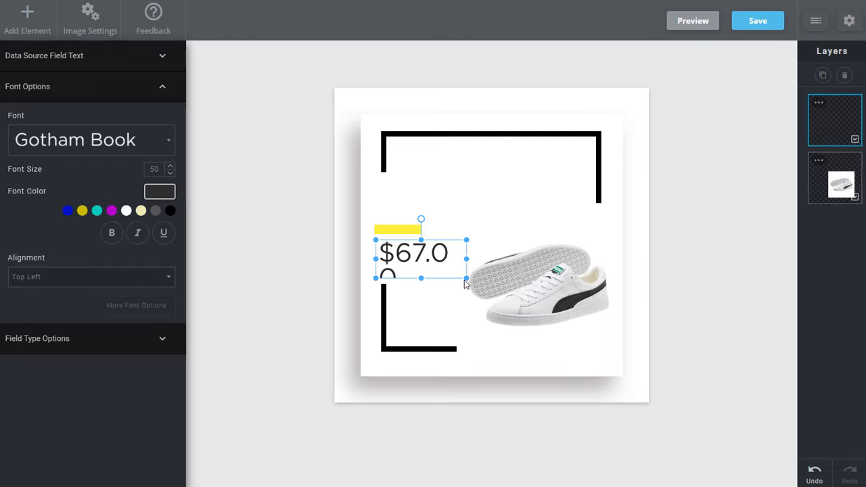
Set the price's decimal places to 0 so it reads $67.
left_click(68, 343)
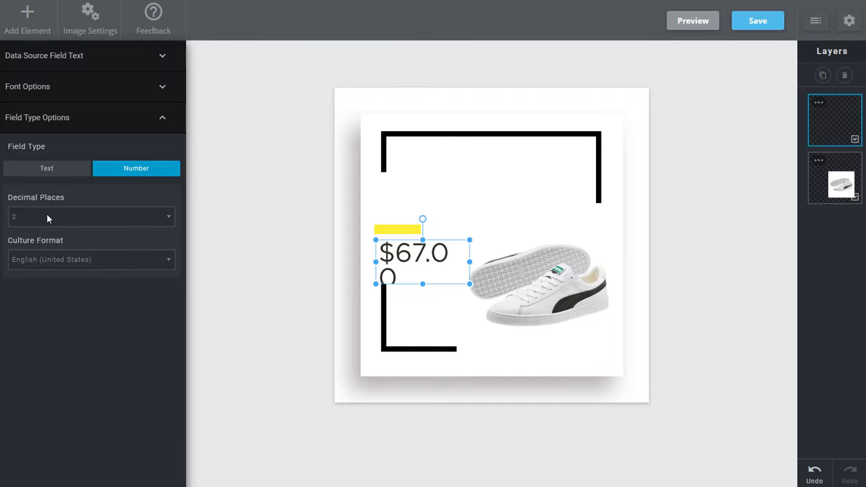
left_click(47, 217)
left_click(38, 239)
left_click(273, 309)
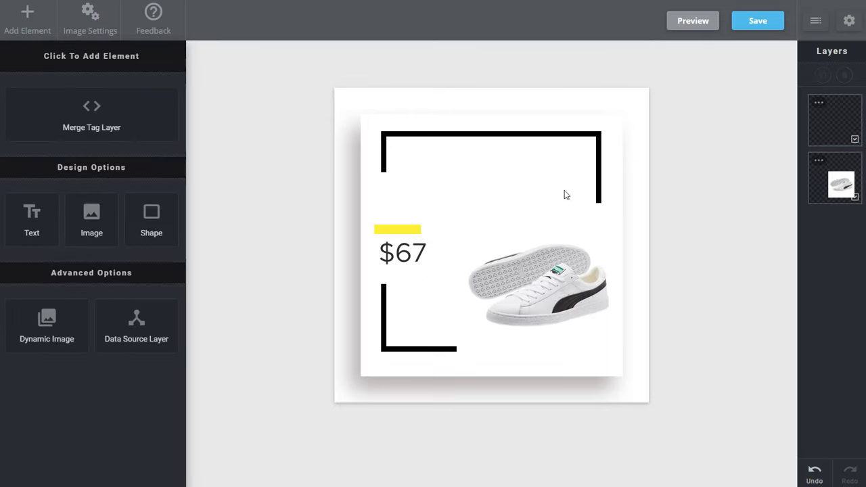
Upload the transparent black-bracket frame image as a static top layer.
left_click(539, 277)
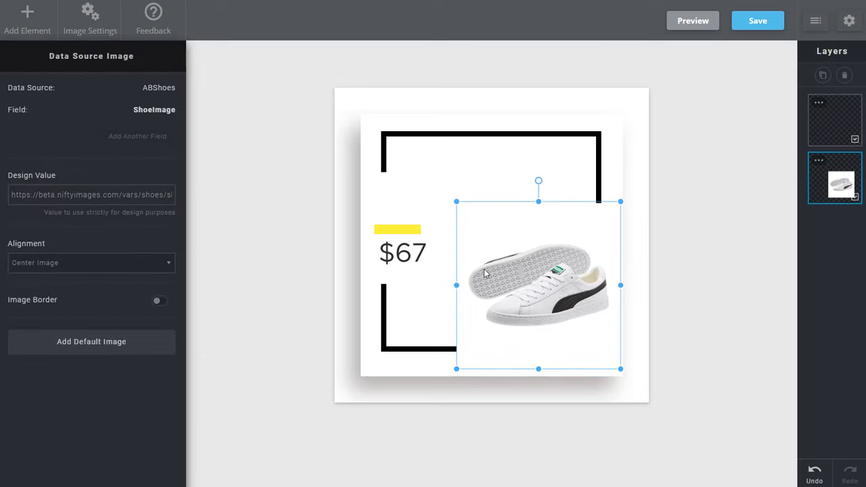
left_click(396, 253)
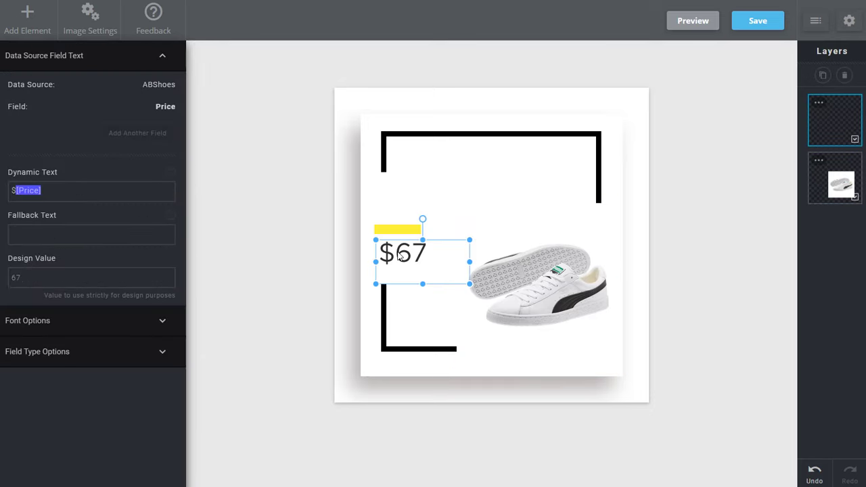
left_click(280, 259)
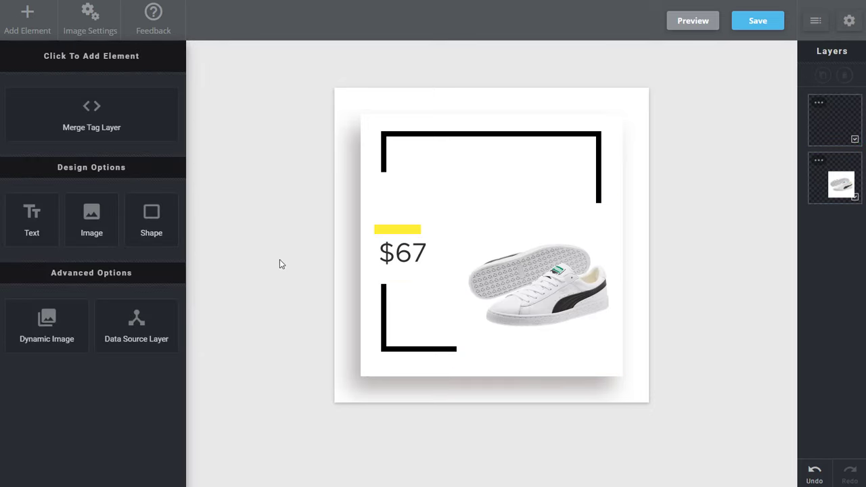
left_click(107, 227)
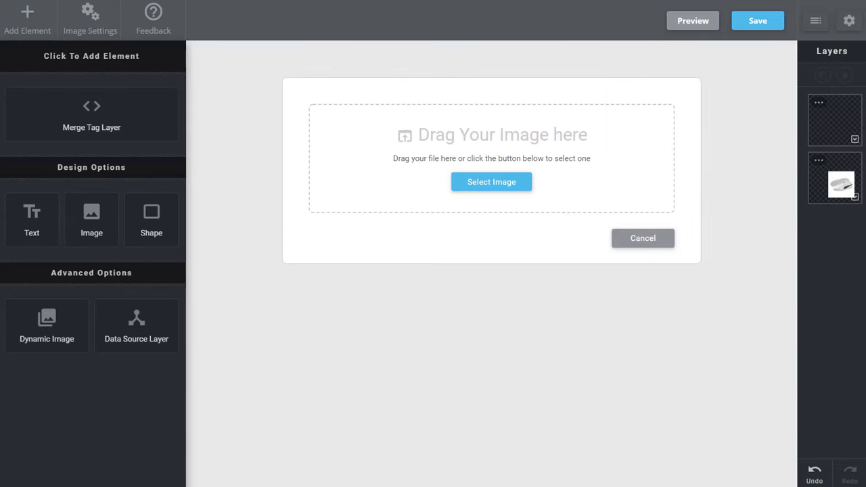
left_click_drag(865, 203, 603, 177)
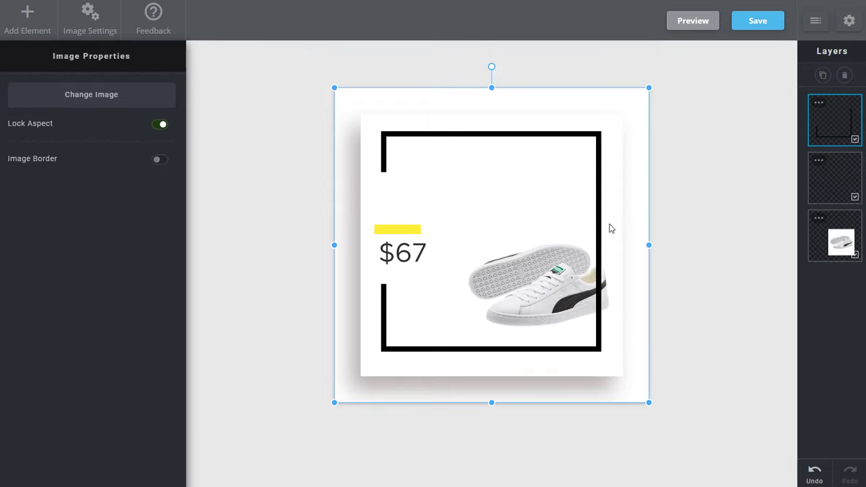
Toggle the top frame layer's visibility off and on, leaving it visible.
left_click(855, 141)
left_click(855, 141)
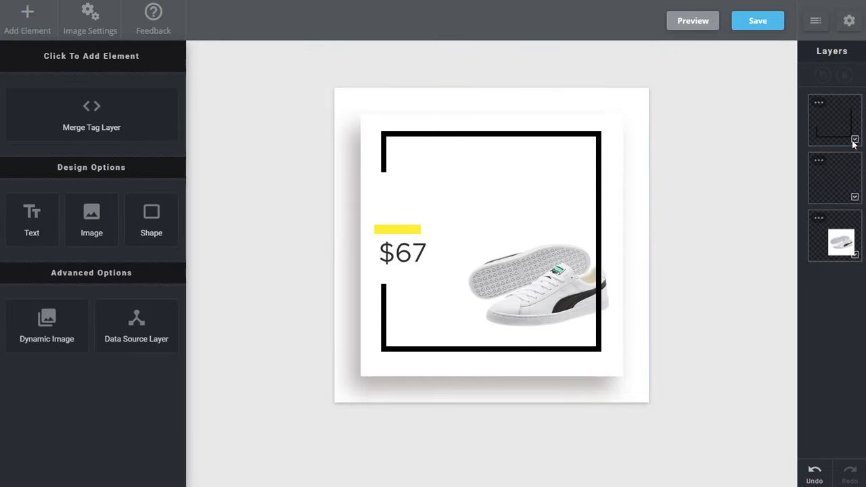
left_click(855, 141)
left_click(855, 141)
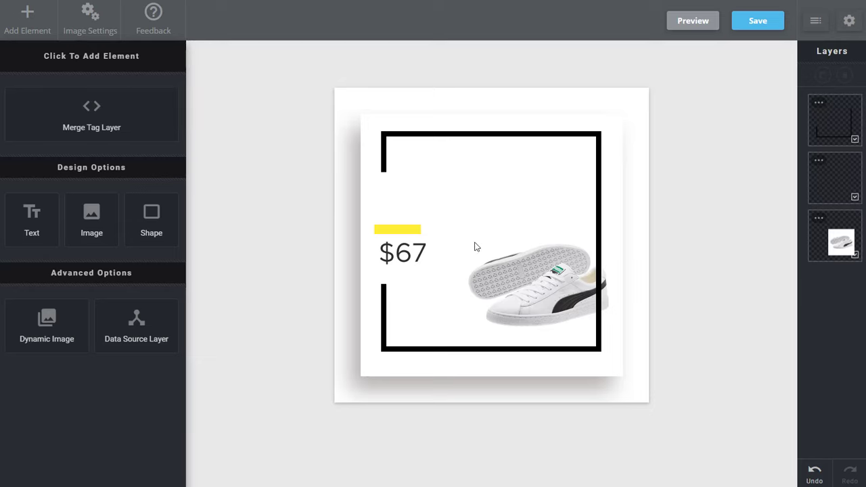
Add a text layer reading 'WE SAVED THIS FOR YOU' positioned above the price.
left_click(31, 232)
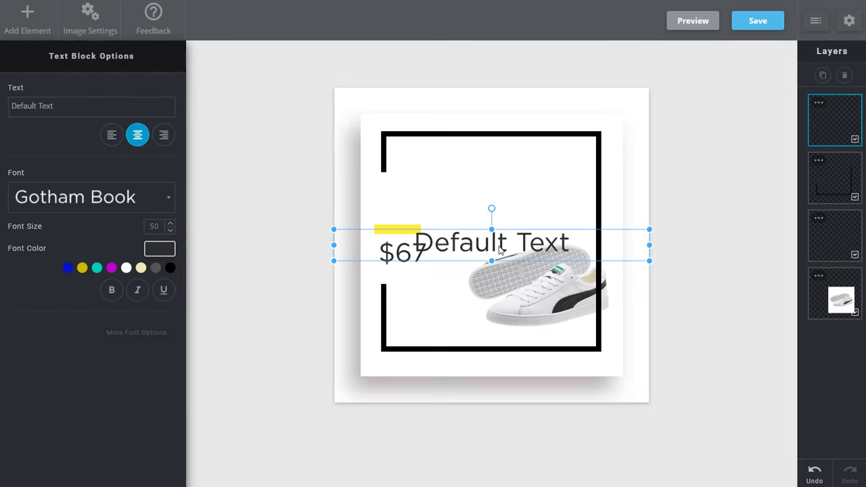
left_click_drag(500, 250, 520, 211)
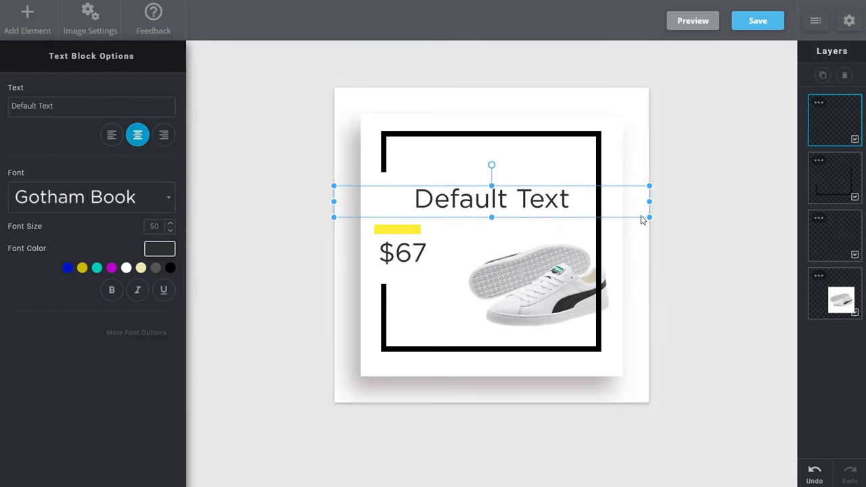
left_click_drag(649, 217, 496, 201)
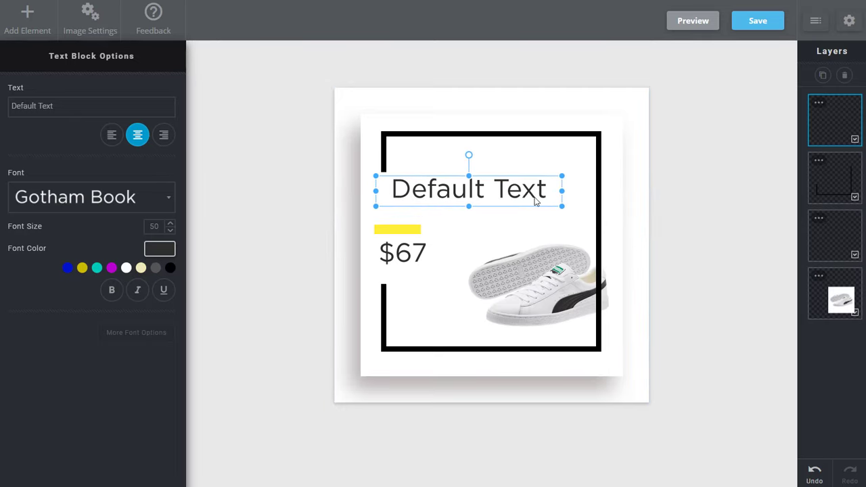
triple_click(80, 106)
type("WE SAVED THIS FOR YOU")
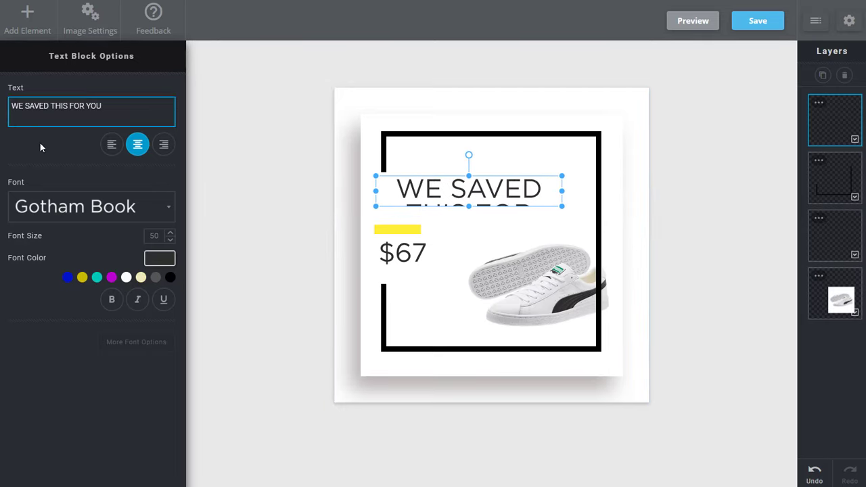
left_click(40, 143)
Style the headline as 25 pt Gotham Medium, widen its box and left-align it.
left_click(170, 241)
left_click(170, 241)
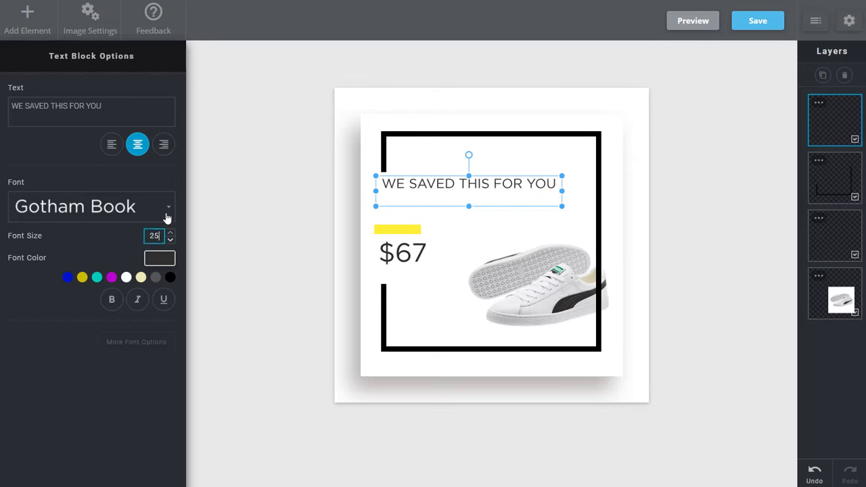
left_click(166, 215)
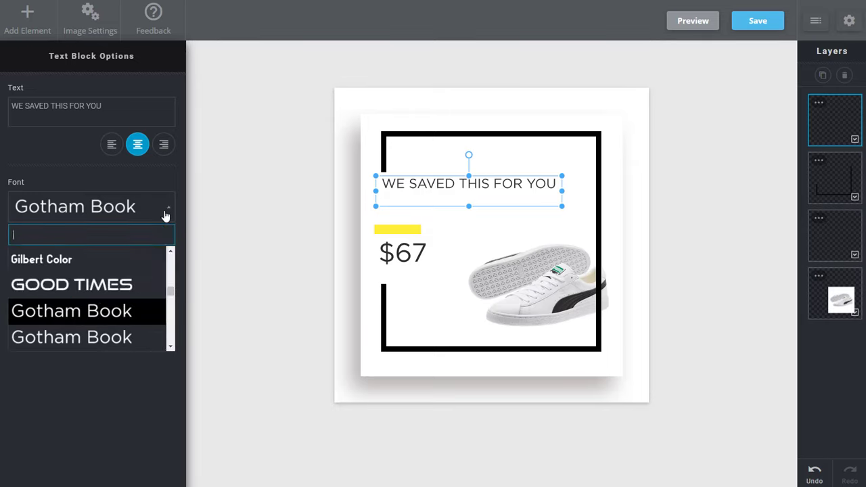
scroll(97, 334, "down", 1)
left_click(107, 311)
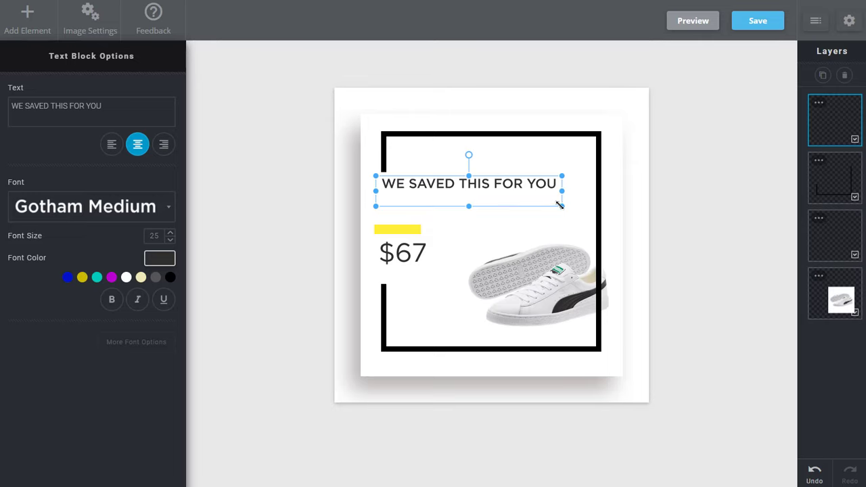
left_click_drag(562, 206, 586, 216)
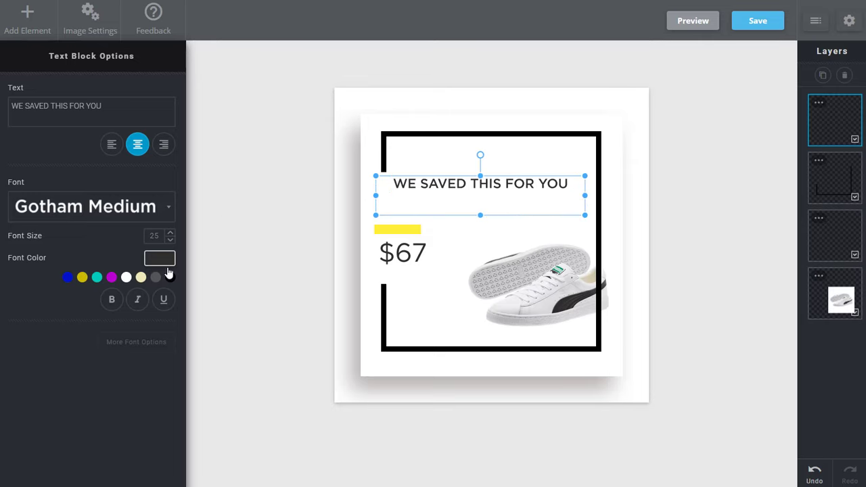
left_click(112, 148)
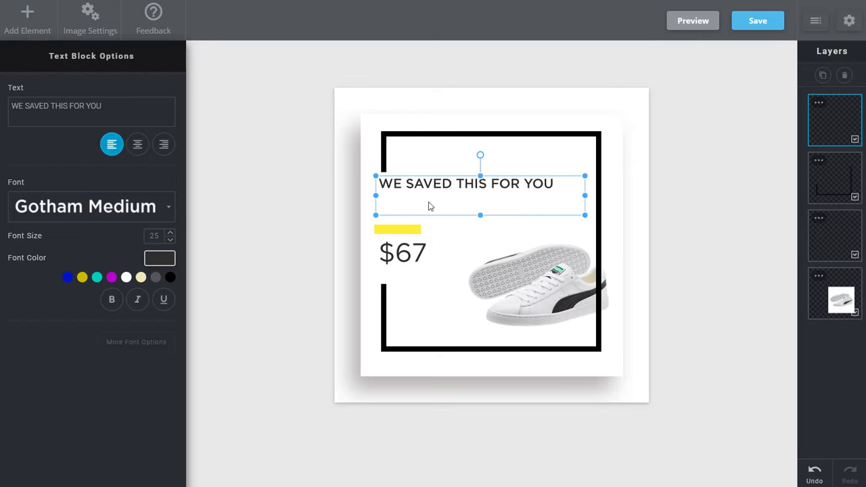
left_click(732, 210)
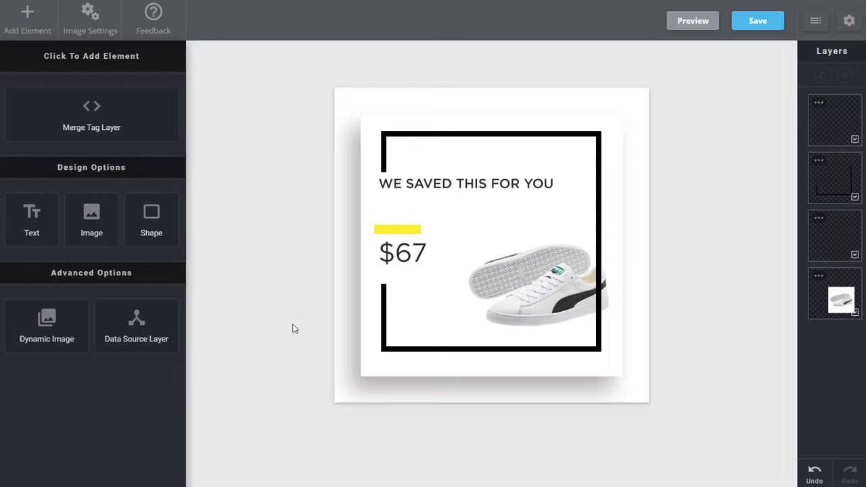
left_click(691, 26)
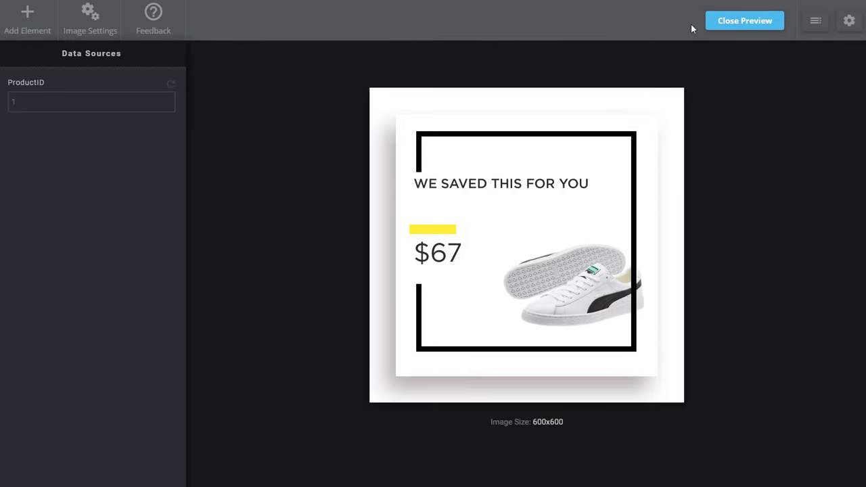
left_click(36, 102)
type("2")
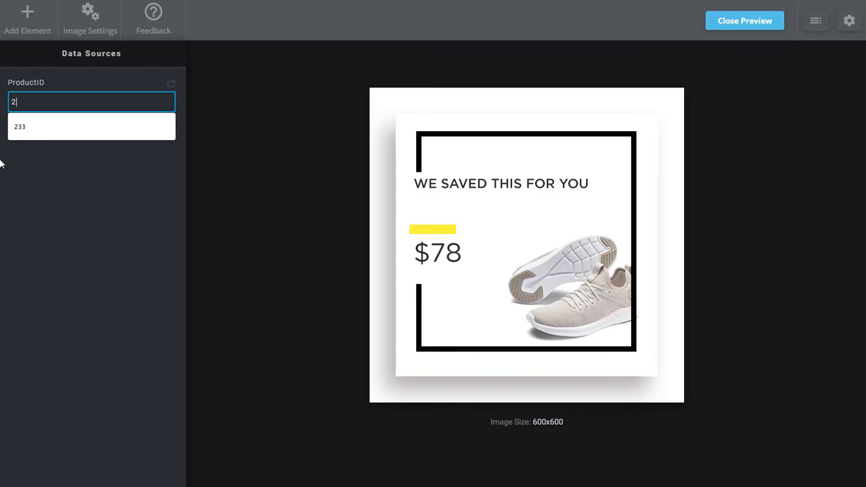
key("BackSpace")
type("3")
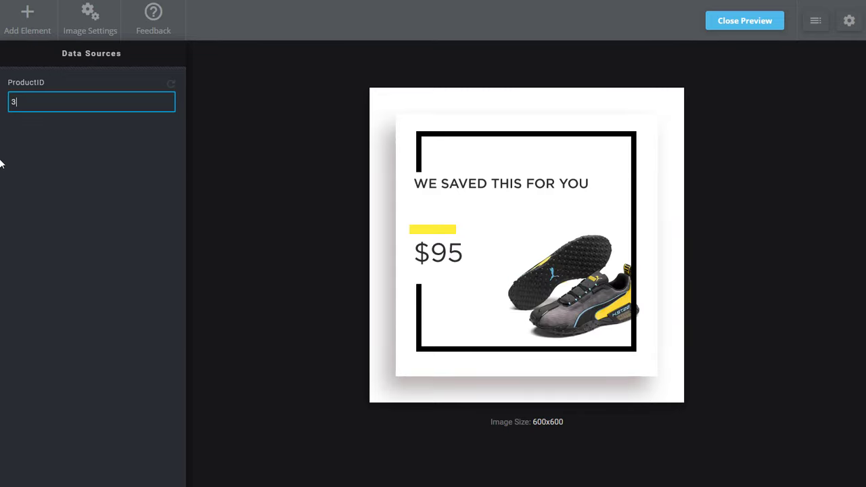
key("BackSpace")
type("4")
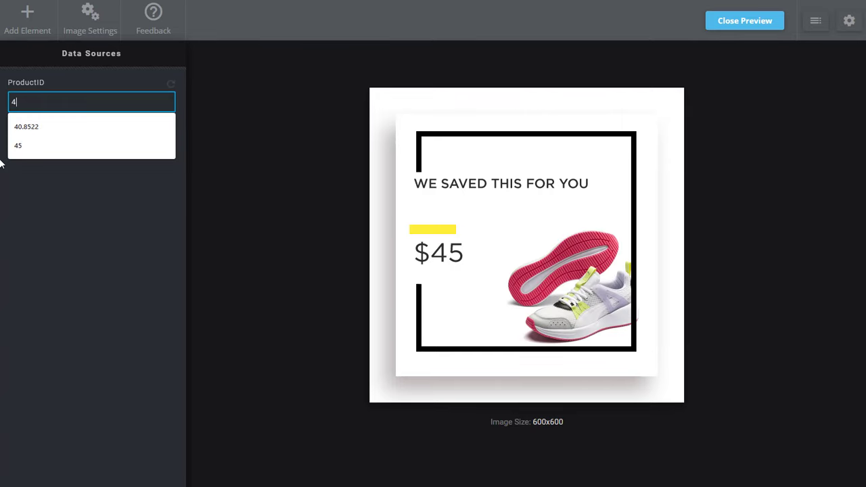
key("BackSpace")
type("5")
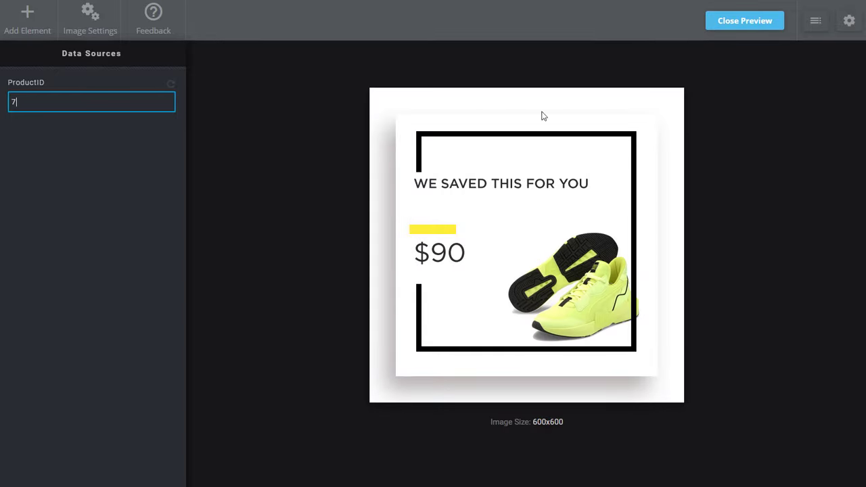
left_click(751, 27)
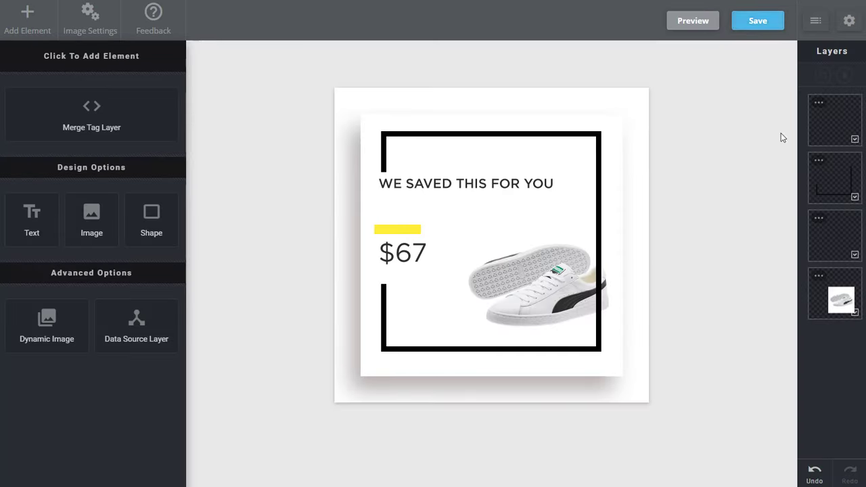
Save the design as 'AB Image' and select the MERGE_TAG placeholder in the HTML code.
left_click(759, 26)
type("AB Image")
key("Return")
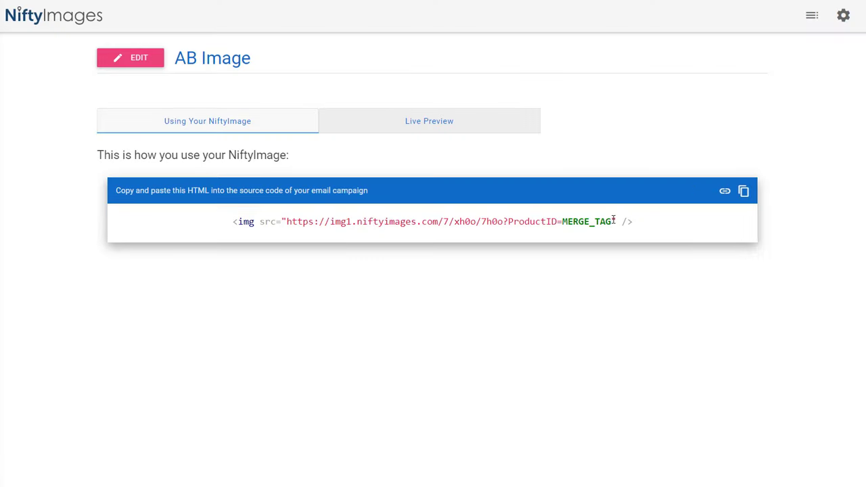
left_click_drag(612, 221, 562, 222)
Live-preview AB Image with ProductID 4, then ProductID 5 showing the grey $80 sneaker.
left_click(466, 131)
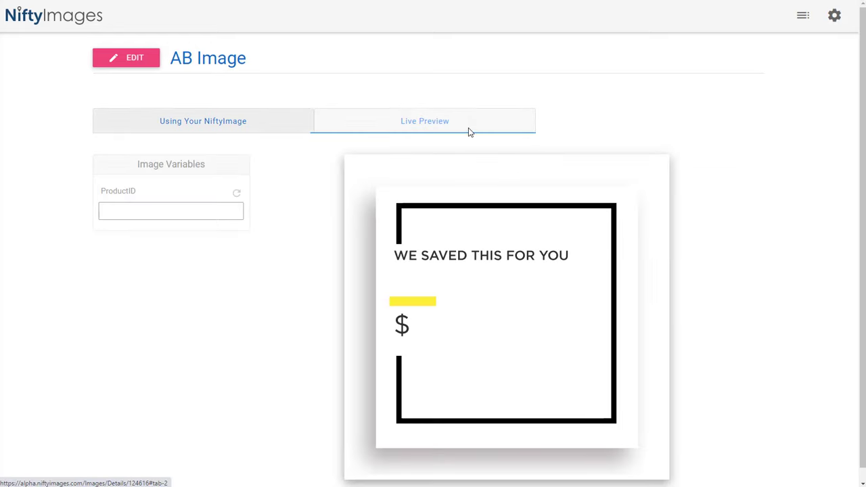
left_click(191, 210)
type("4")
left_click(43, 283)
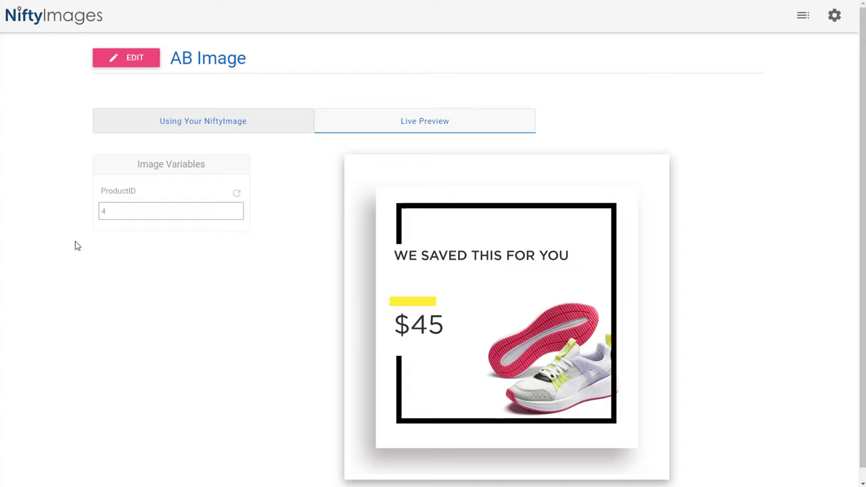
left_click(102, 213)
key("BackSpace")
type("5")
left_click(53, 252)
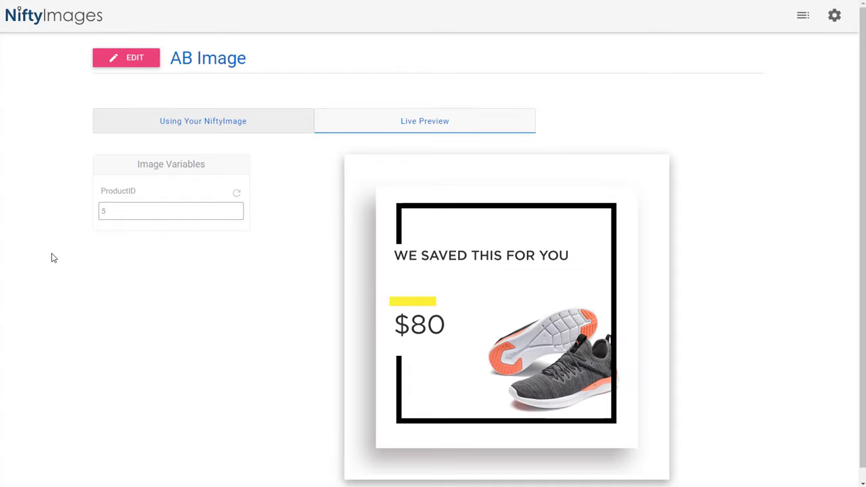